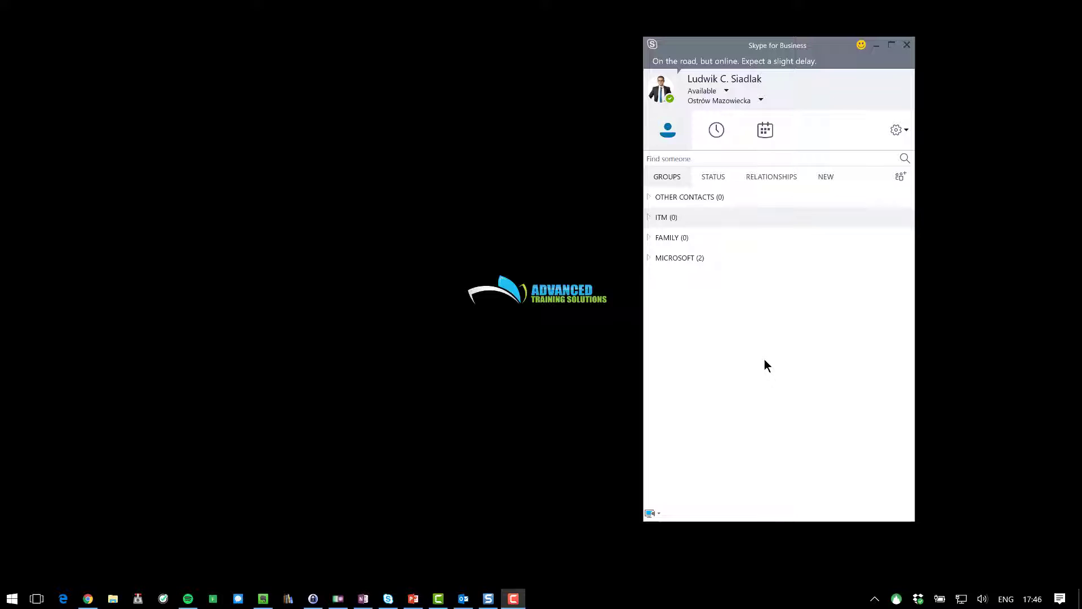
# Search the directory for the colleague by his company e-mail address.
pyautogui.click(741, 155)
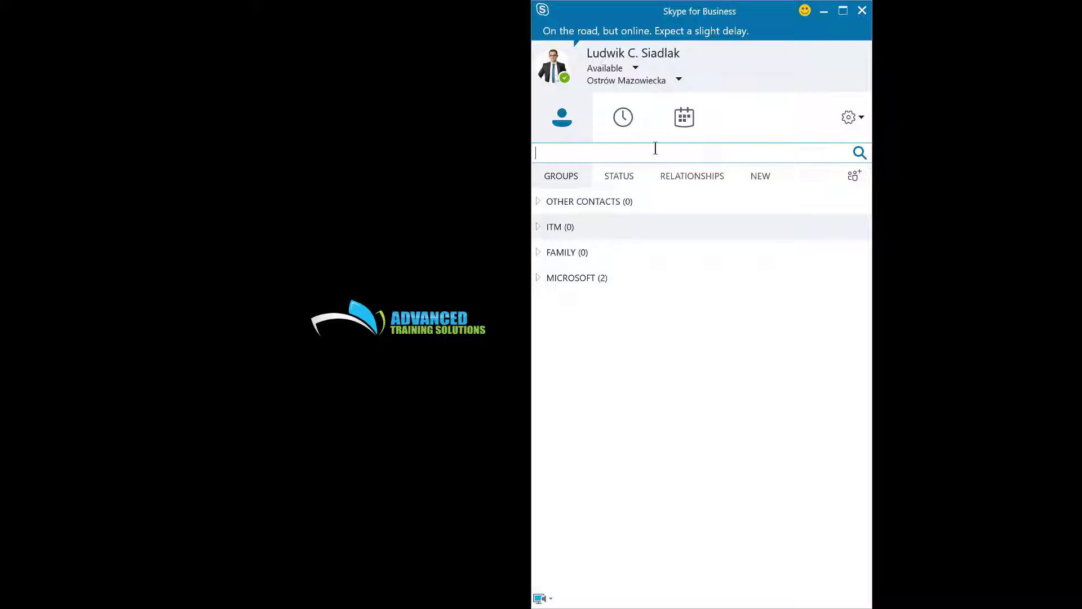
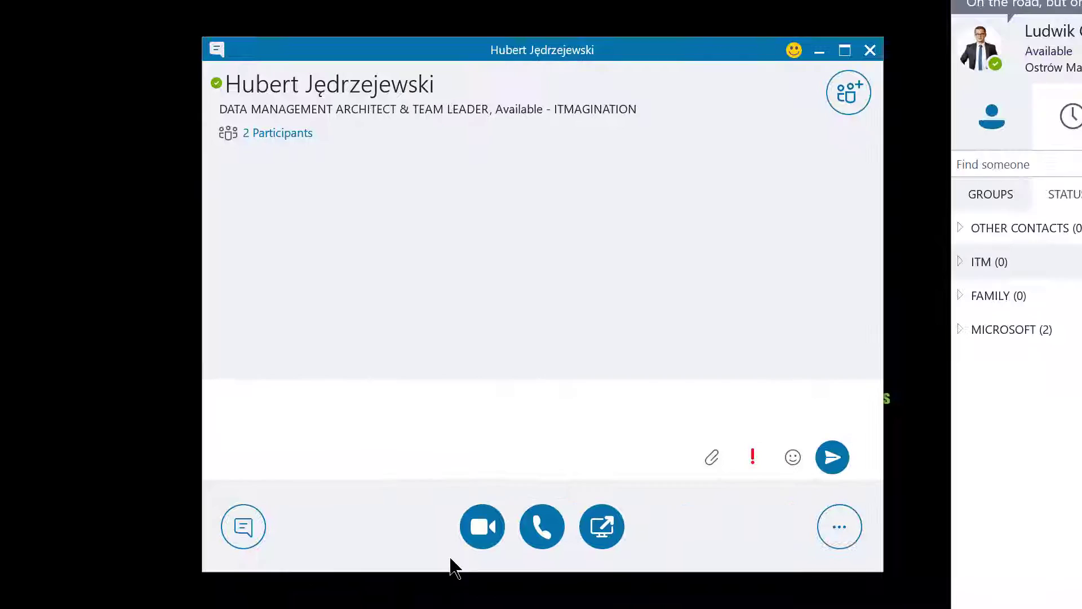
# Send the colleague 'Hi there', 'I'm going to use you' and 'for a demo)'.
pyautogui.write('Hi there')
pyautogui.press('Return')
pyautogui.write("I'm going to use")
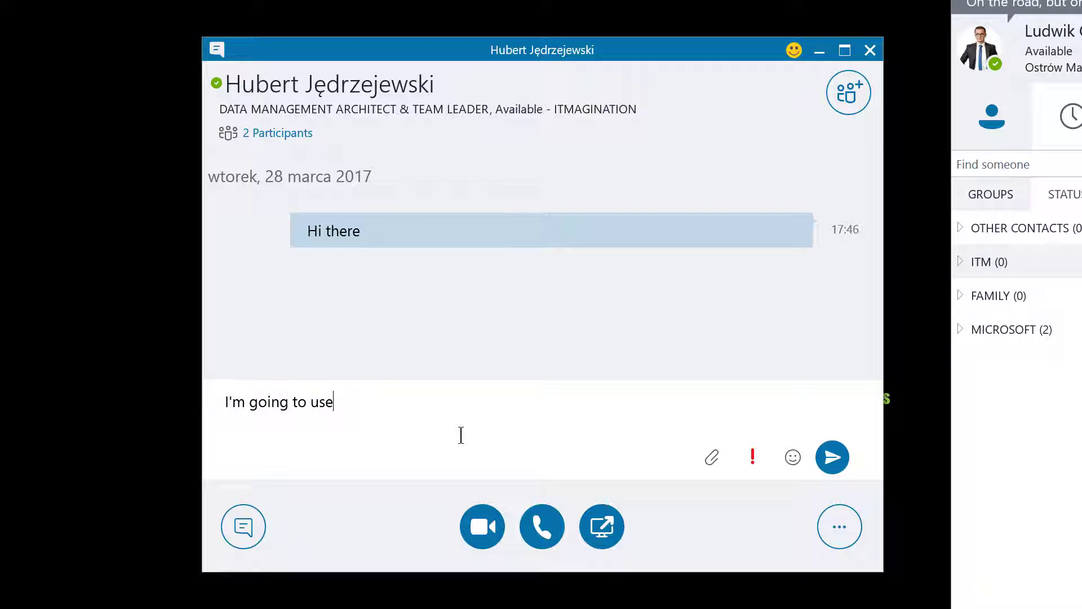
pyautogui.write(' you')
pyautogui.press('Return')
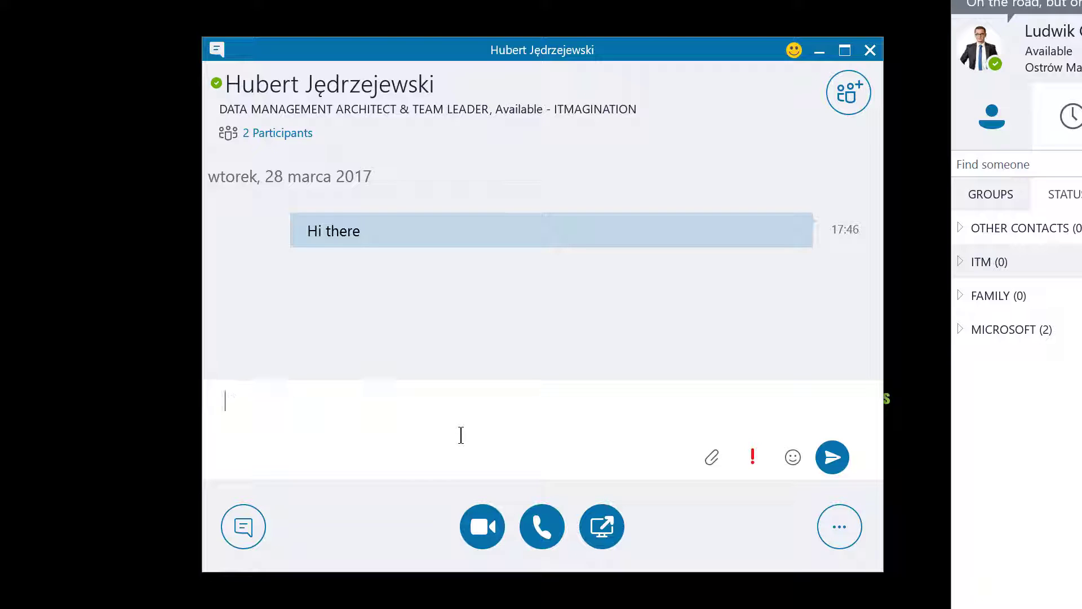
pyautogui.write('for a demo')
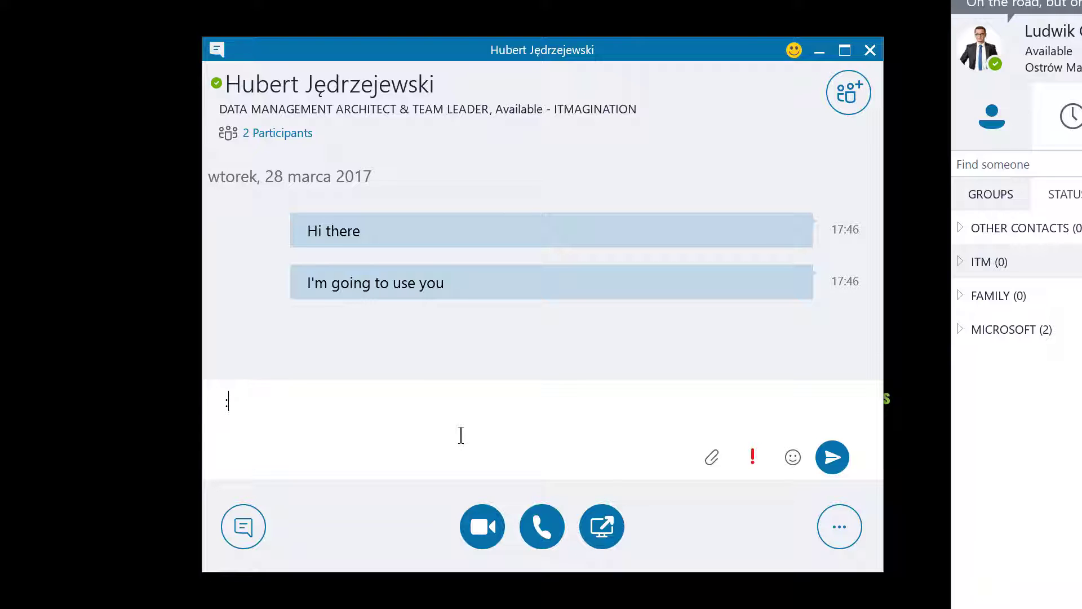
pyautogui.write(')')
pyautogui.press('Return')
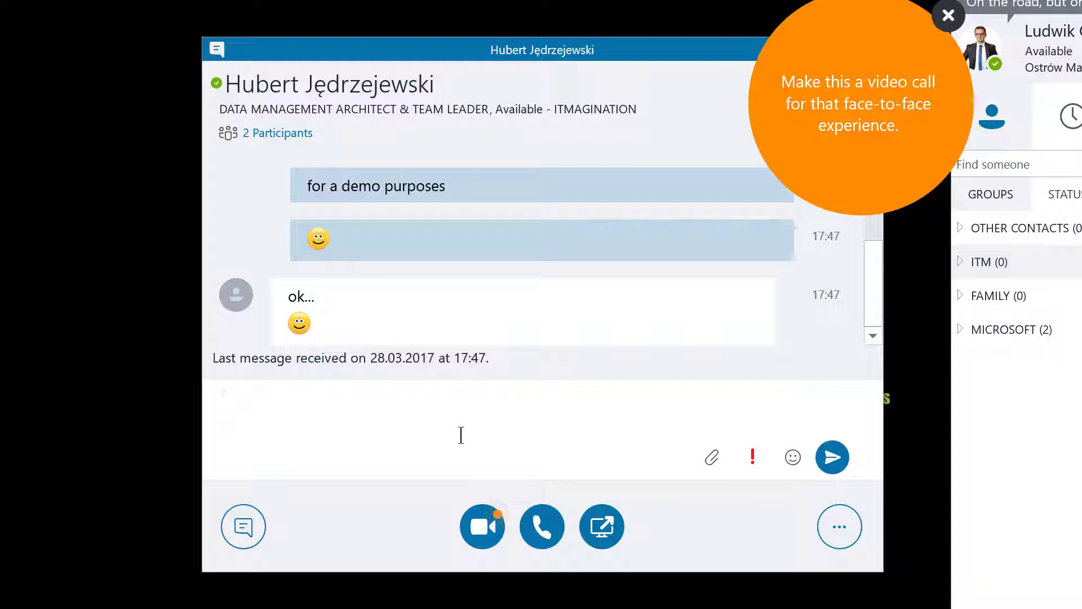
# Send the follow-up messages 'Ok, I'm already done in here' and 'thanks'.
pyautogui.write("Ok, I'm already")
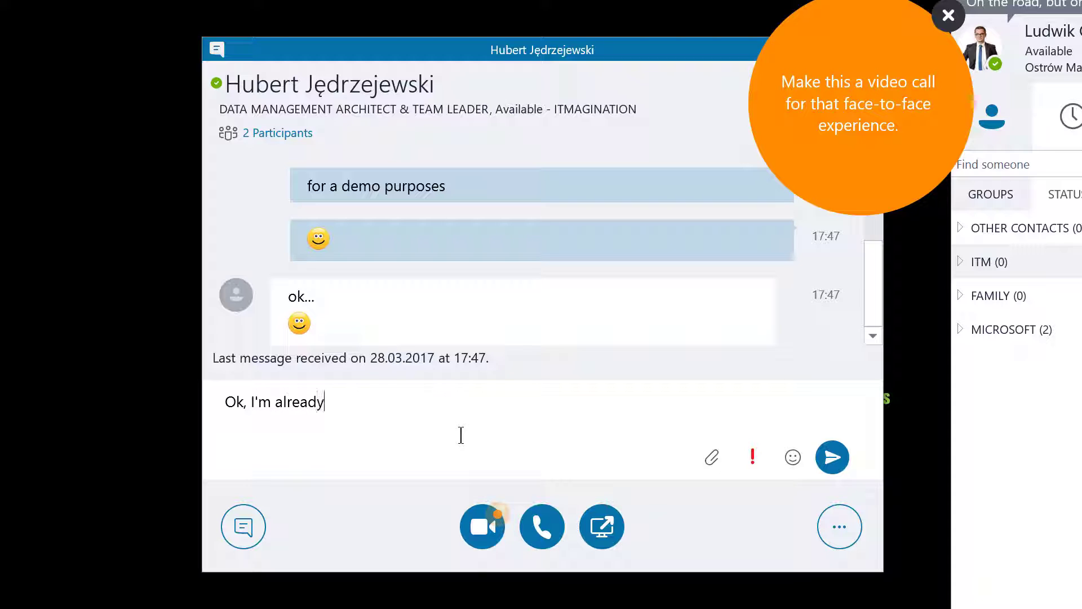
pyautogui.write(' done in here')
pyautogui.press('Return')
pyautogui.write('thanks man!')
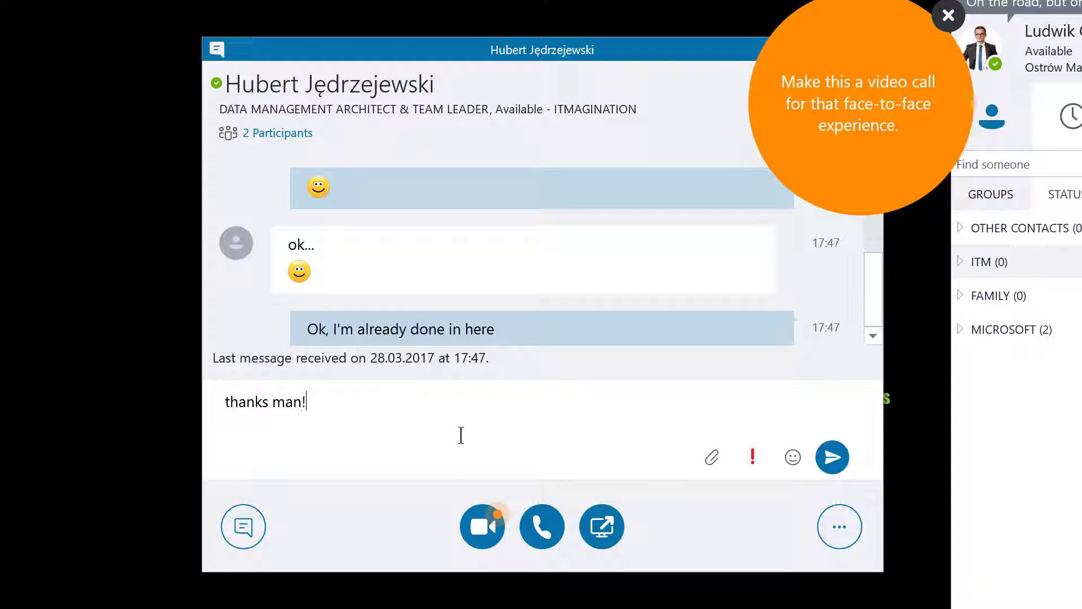
pyautogui.press('Return')
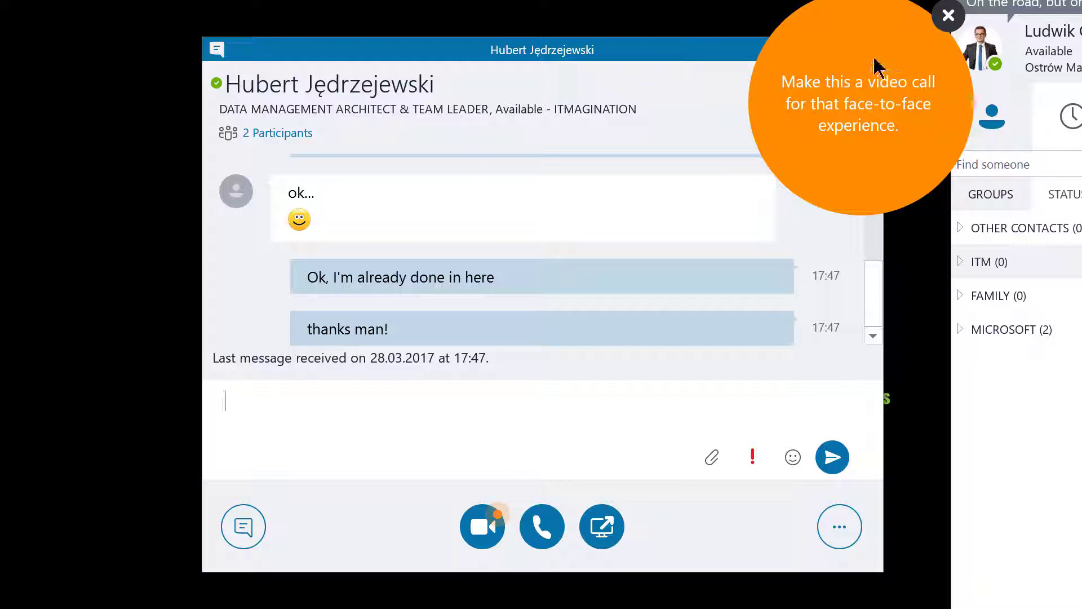
# Dismiss the video-call tip, then close the conversation after the 'Np Bro' reply.
pyautogui.click(948, 15)
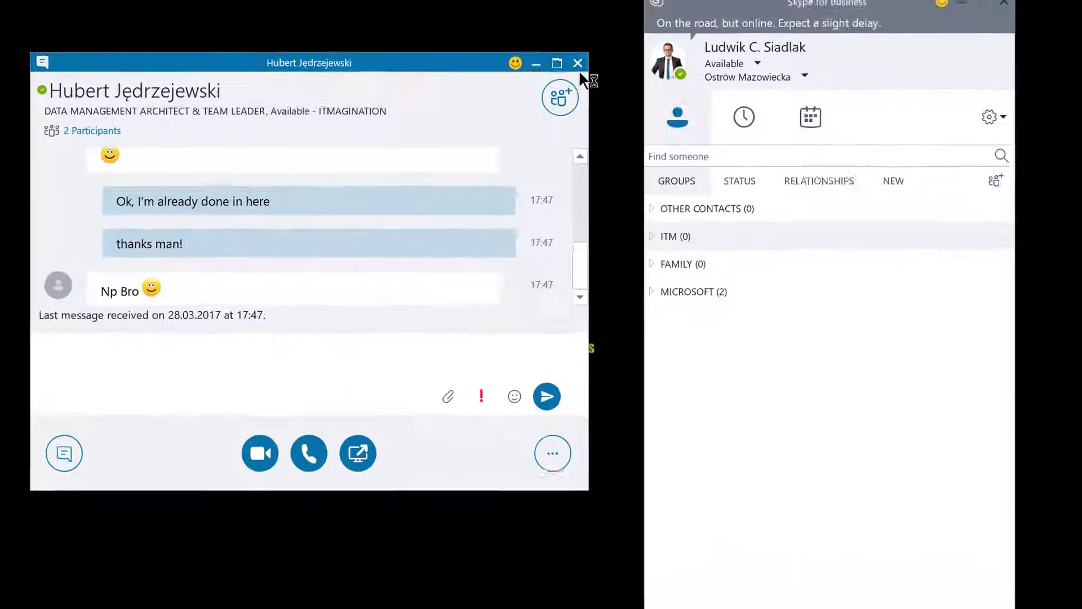
pyautogui.click(870, 50)
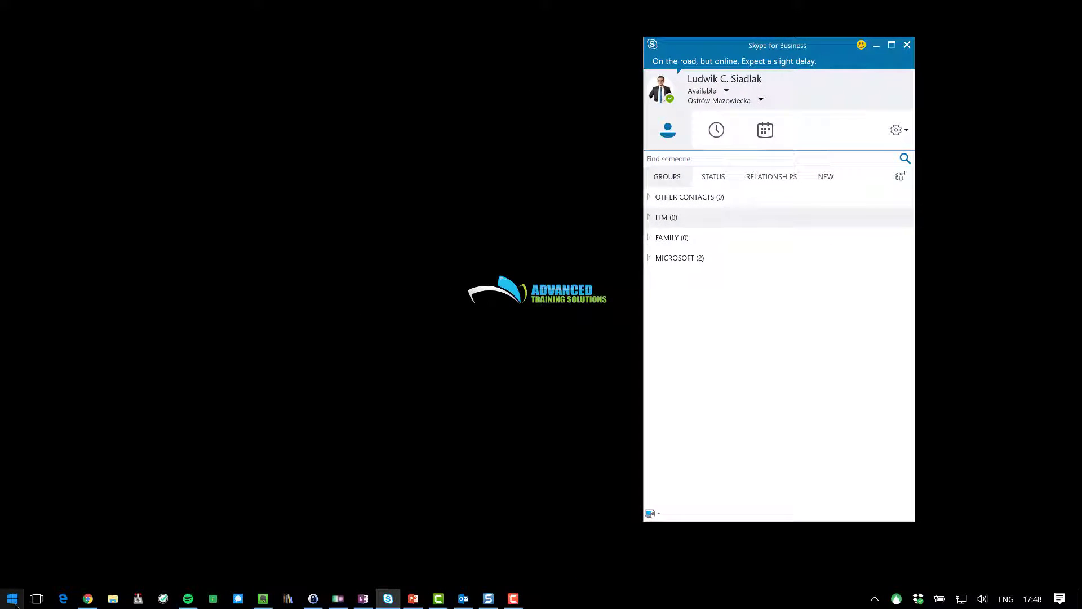
# Launch the consumer Skype app from the Start menu's Office 365 group.
pyautogui.click(5, 592)
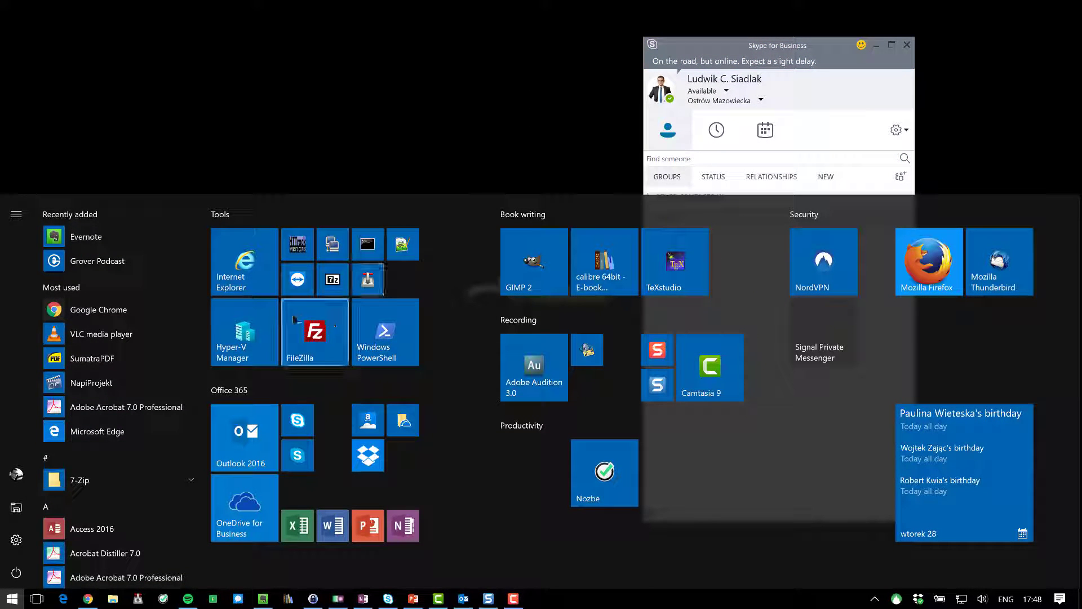
pyautogui.click(312, 452)
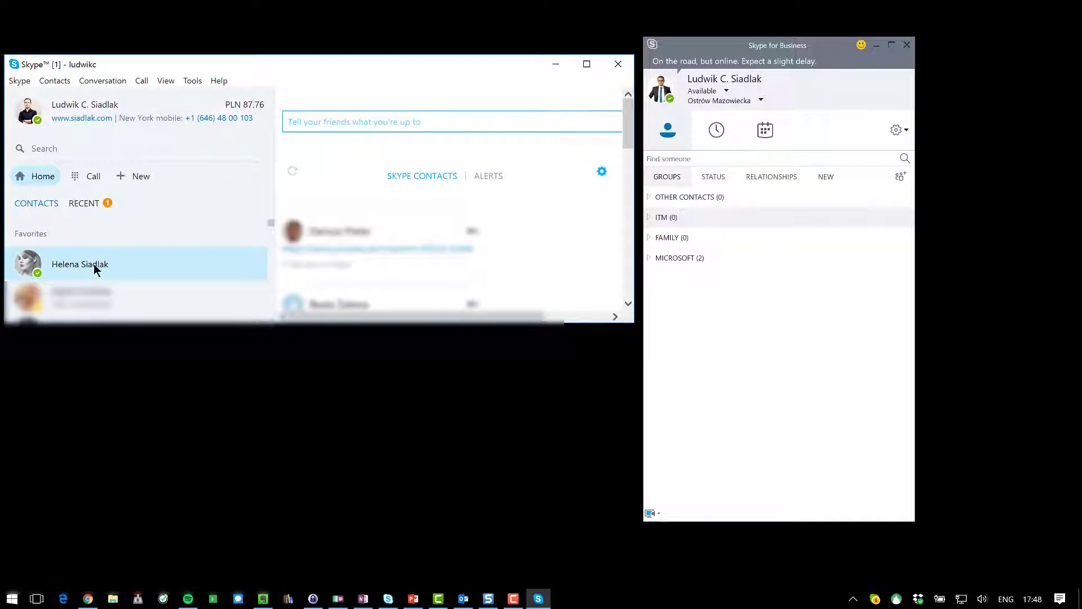
# Open the favourite contact's chat in Skype and review its message history.
pyautogui.click(93, 263)
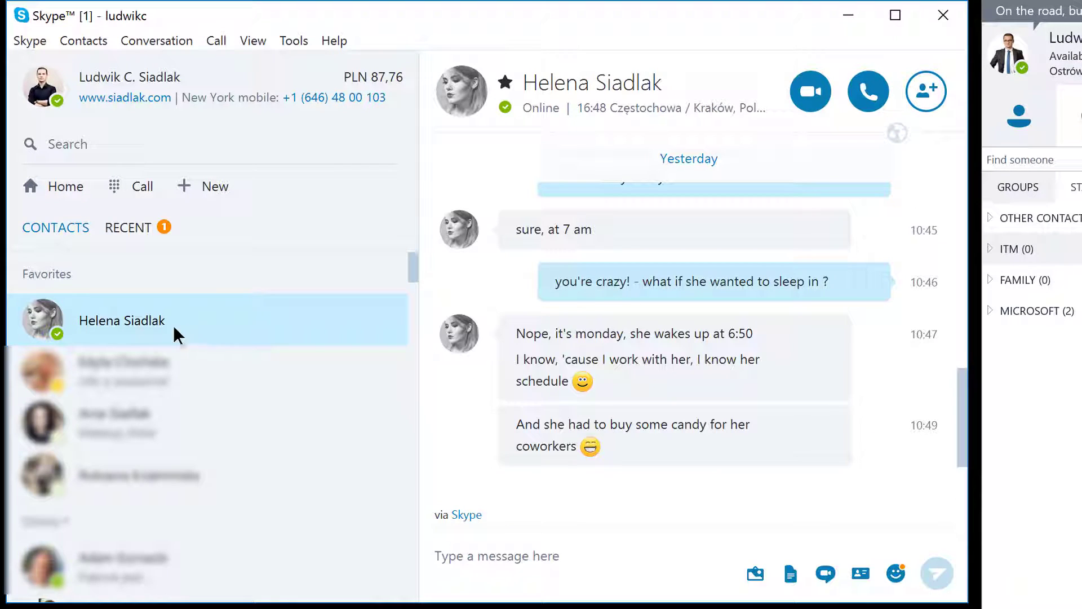
pyautogui.scroll(3, 840, 404)
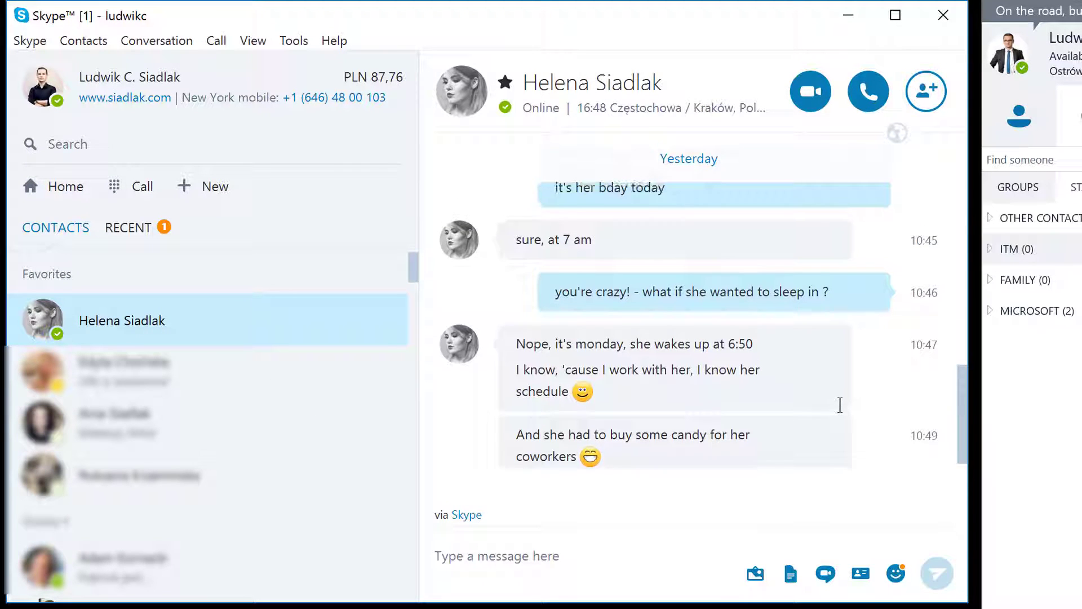
pyautogui.scroll(5, 843, 403)
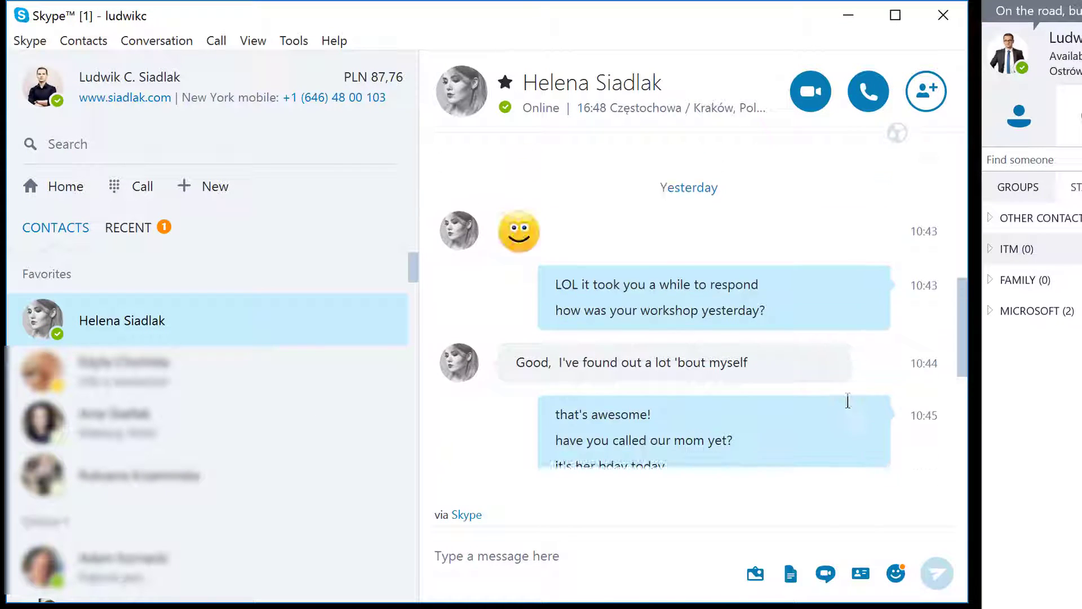
pyautogui.scroll(-3, 847, 394)
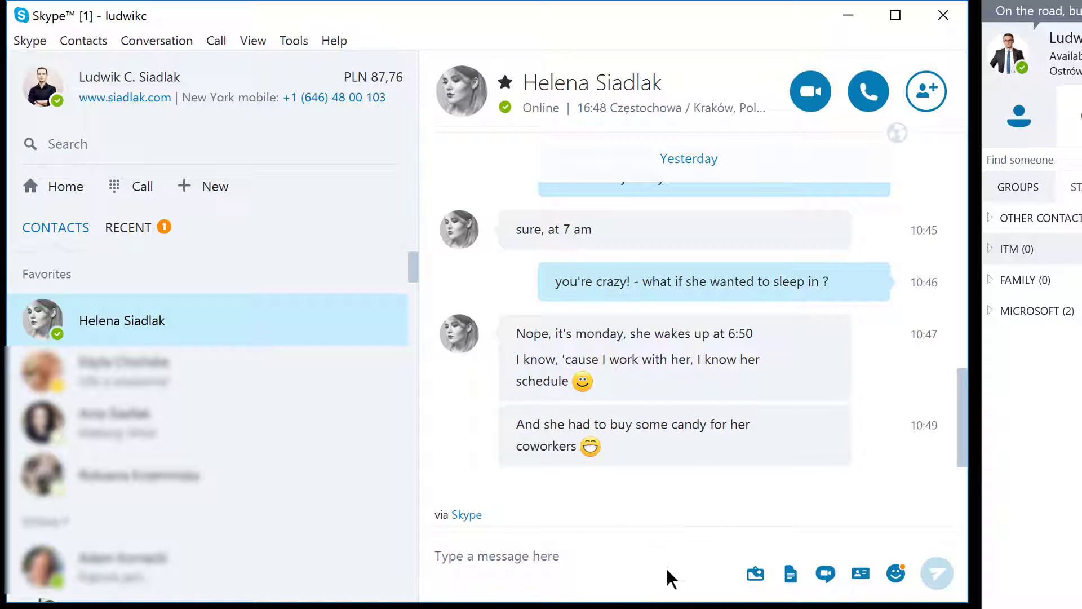
pyautogui.click(543, 554)
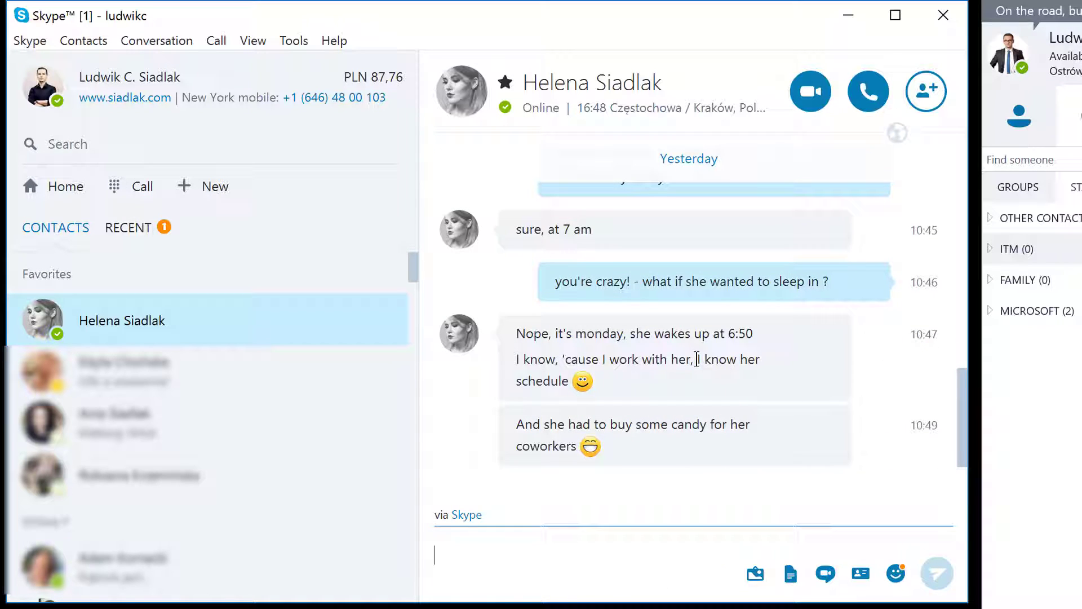
# View the contact's profile to note her Skype name, then close it.
pyautogui.rightClick(131, 329)
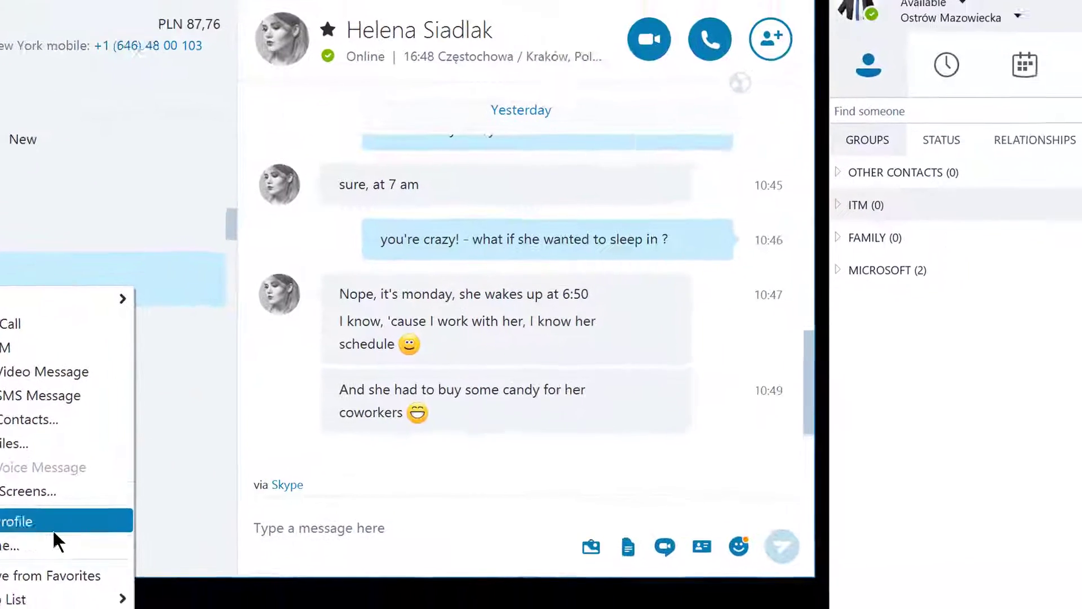
pyautogui.click(226, 550)
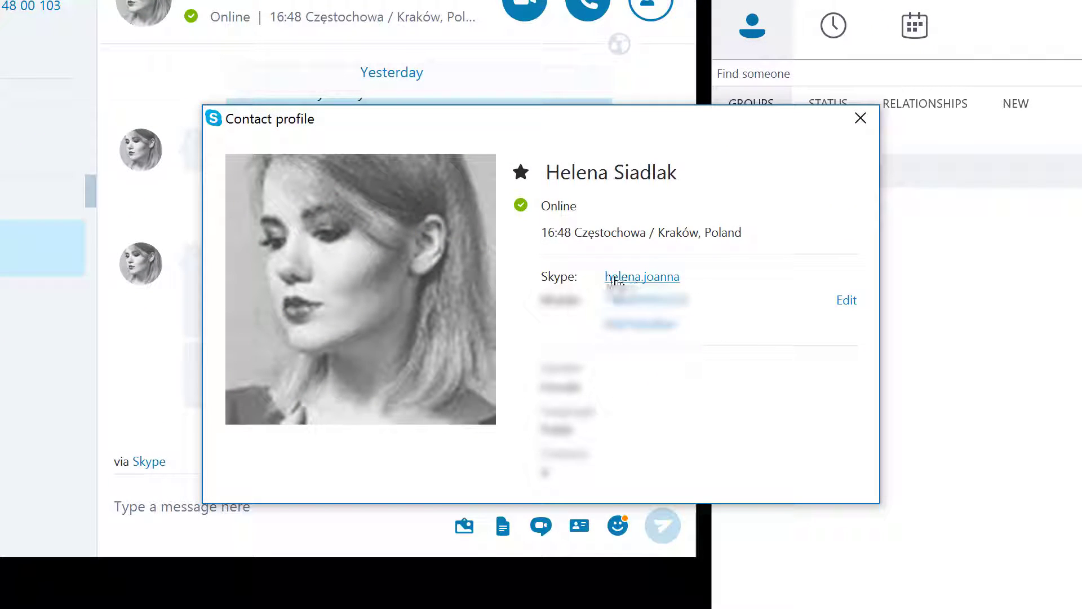
pyautogui.click(871, 120)
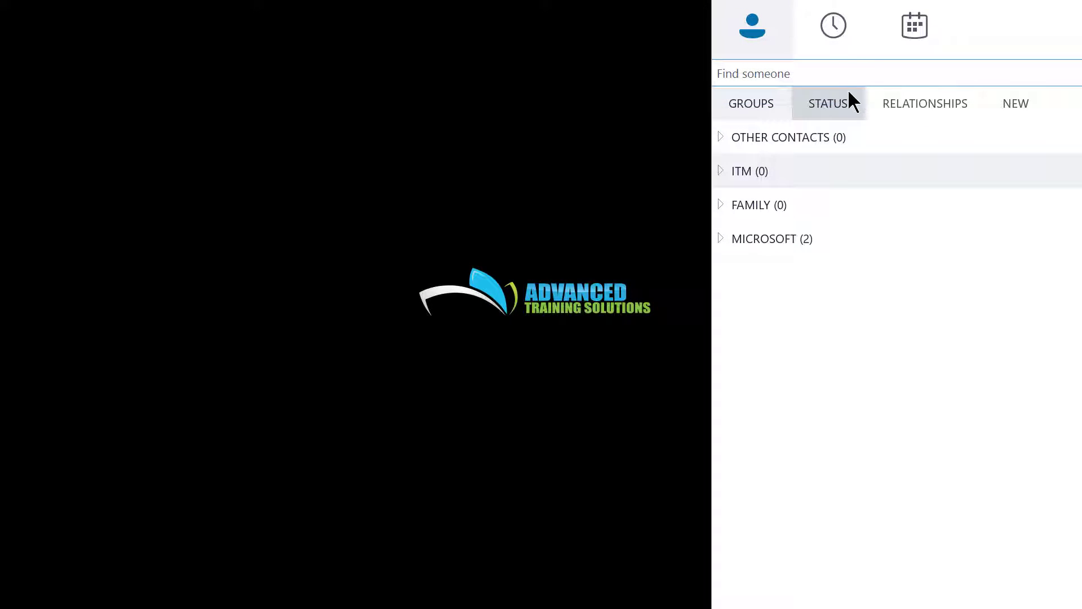
# Search Skype for Business for the consumer Skype contact by her Skype address.
pyautogui.click(838, 68)
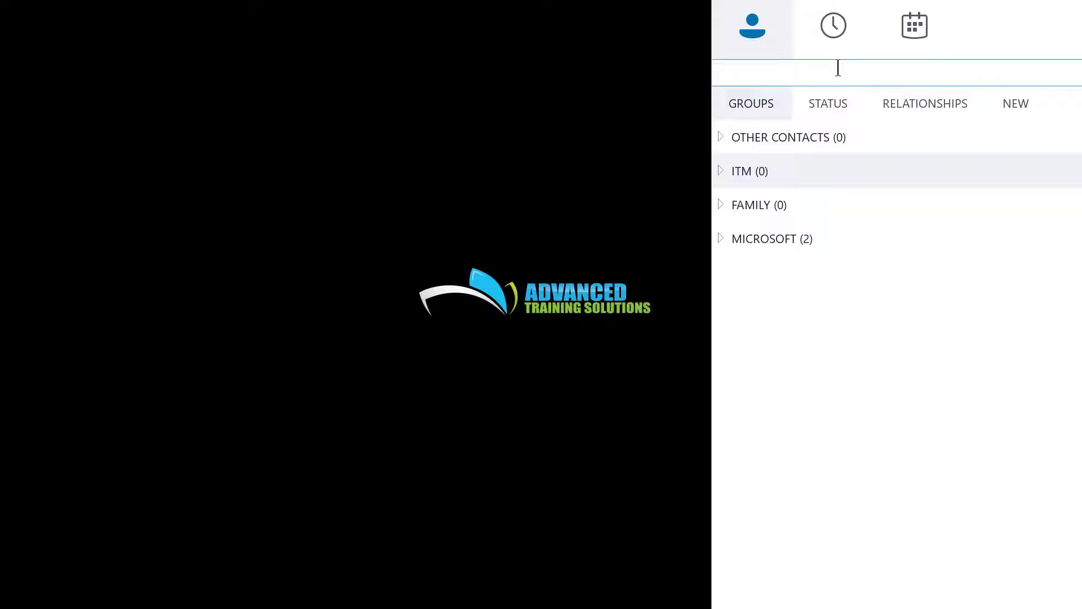
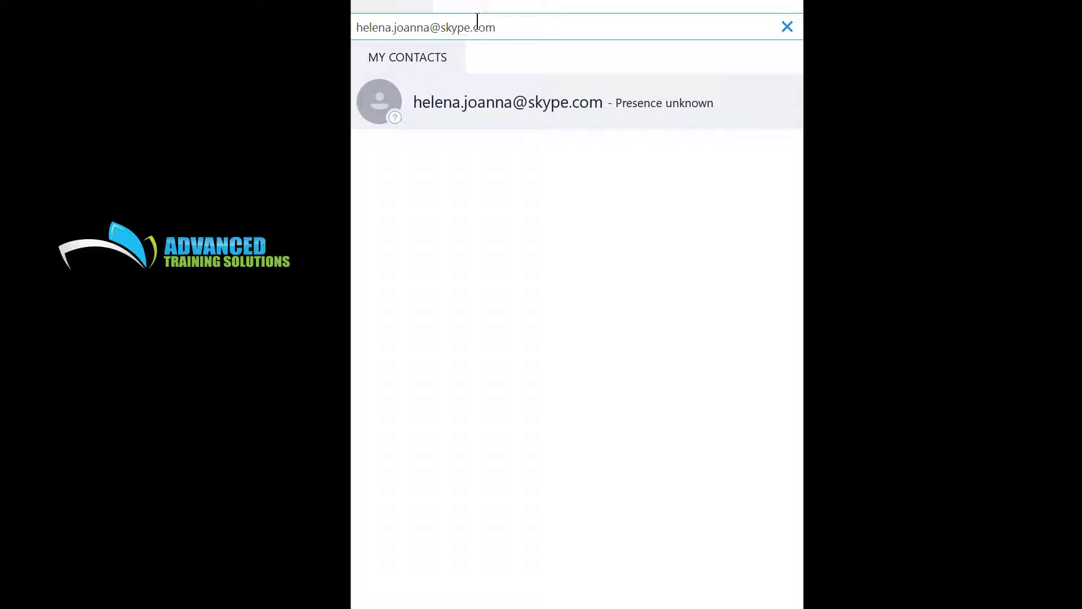
# Send 'Hello?' and 'Anybody there?' to the Skype contact, see both blocked, and close the chat.
pyautogui.press('Escape')
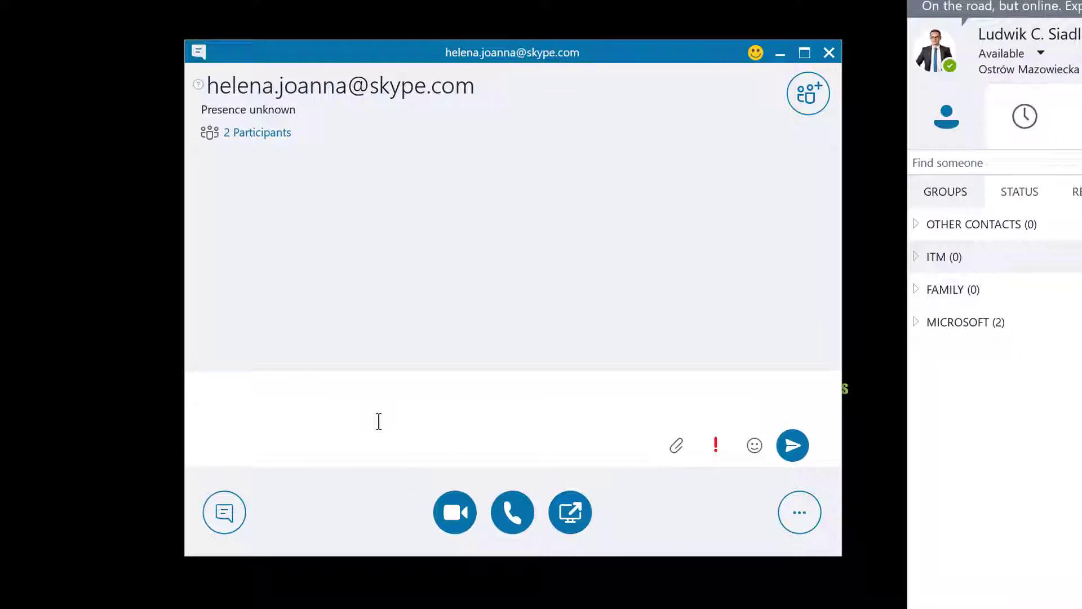
pyautogui.write('Hel')
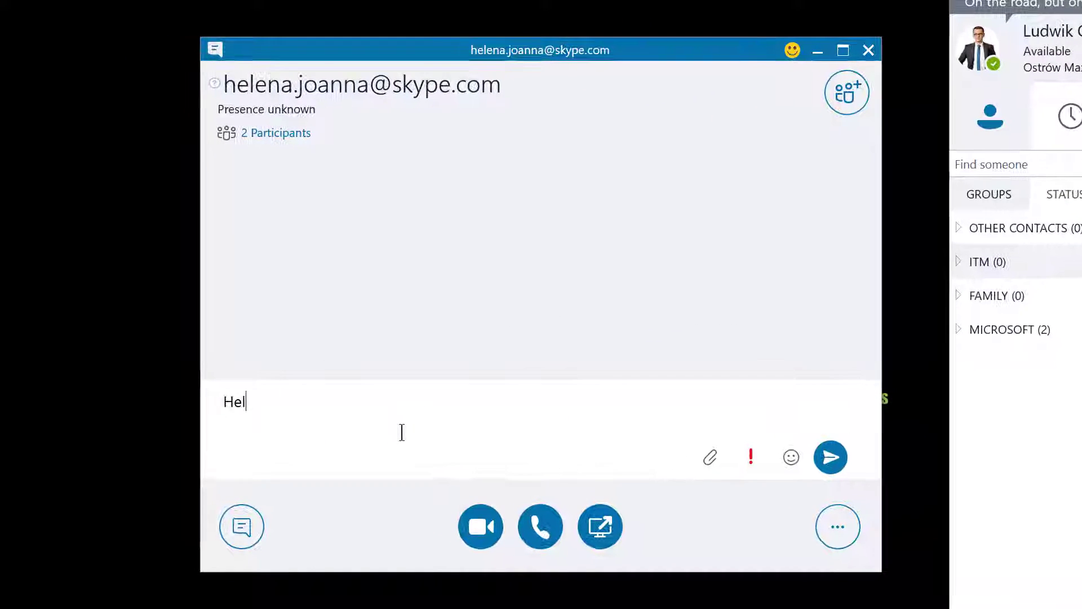
pyautogui.write('lo?')
pyautogui.press('Return')
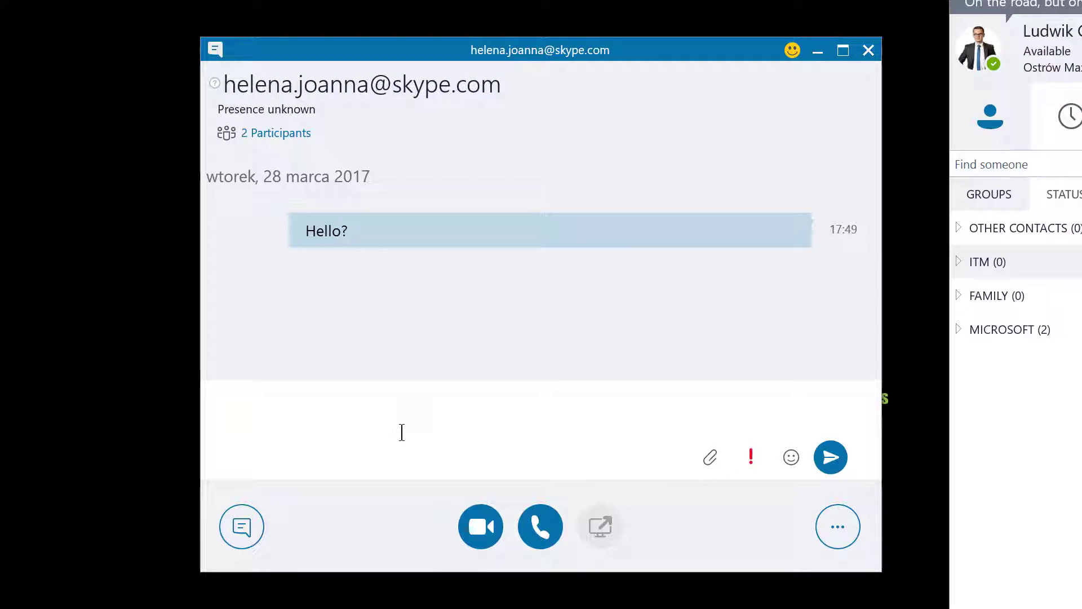
pyautogui.write('Anybode')
pyautogui.press('BackSpace')
pyautogui.write('y there?')
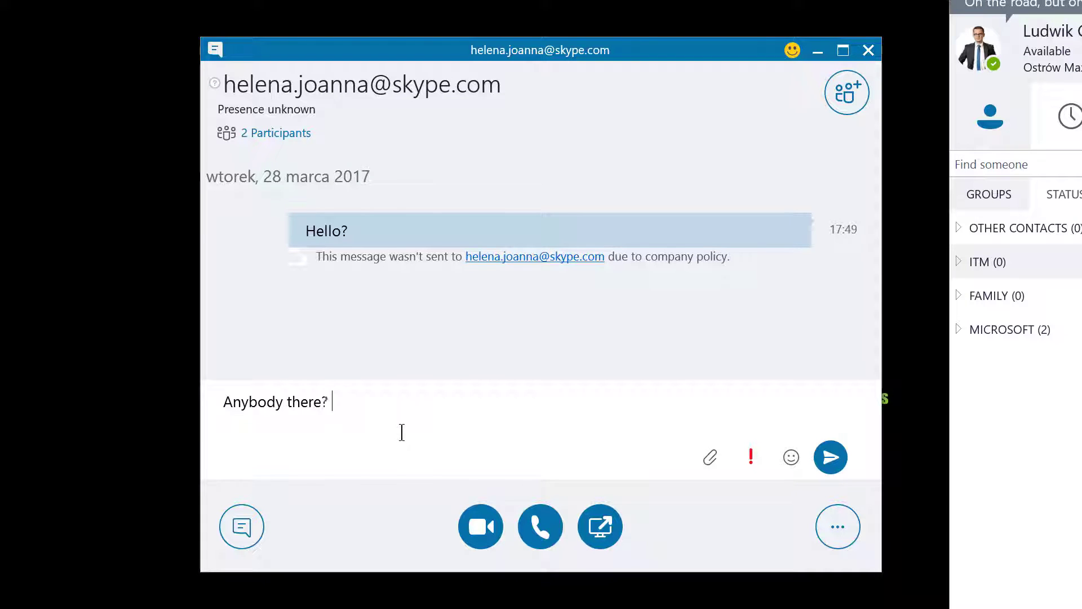
pyautogui.press('Return')
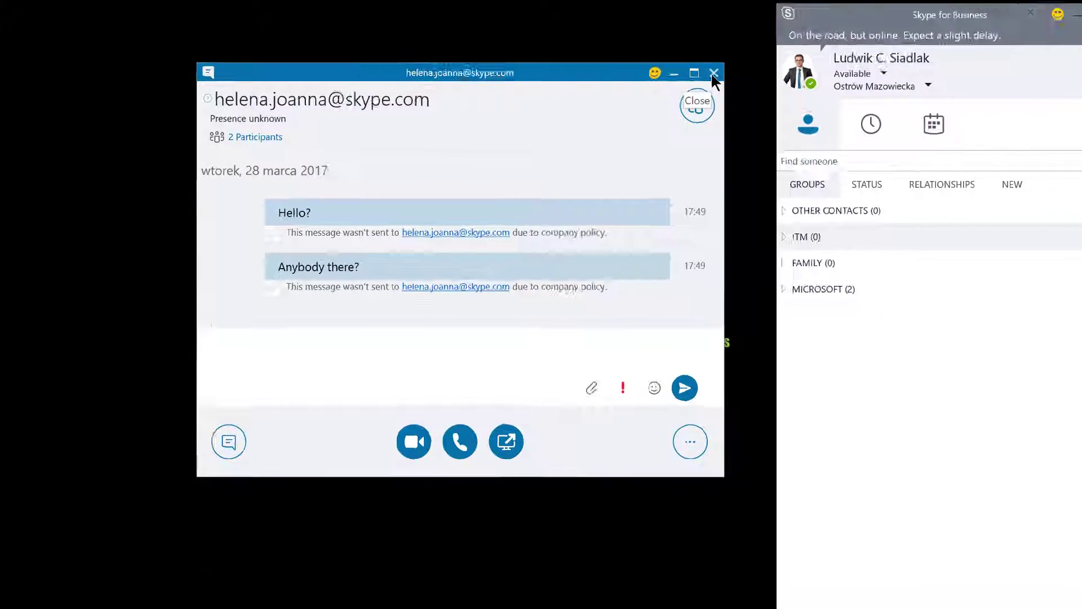
pyautogui.click(868, 51)
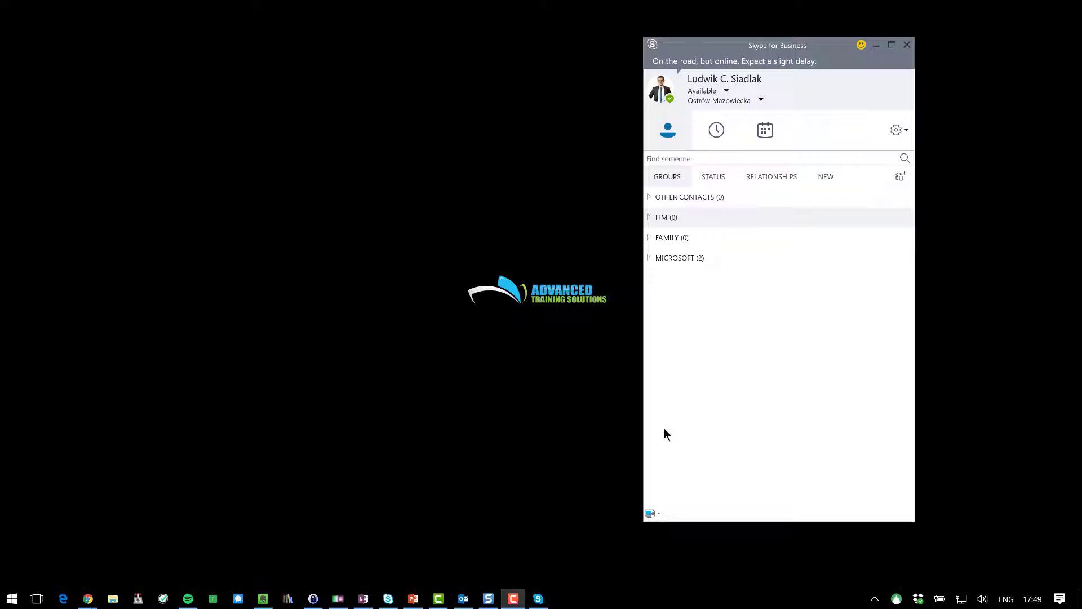
# In the Admin center, dismiss the survey and go to Settings > Services & add-ins.
pyautogui.moveTo(88, 597)
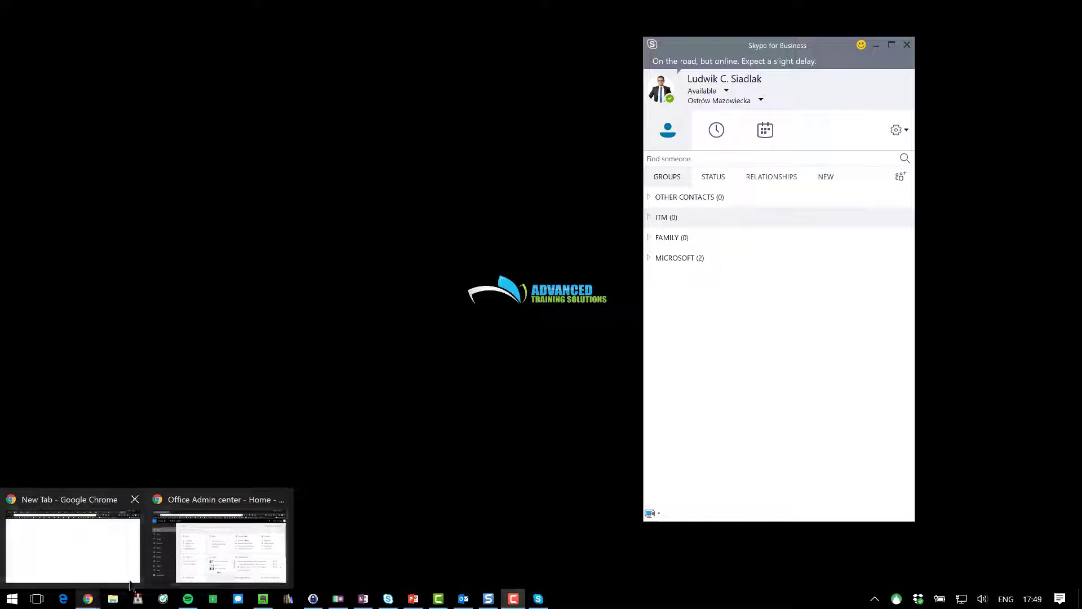
pyautogui.click(212, 555)
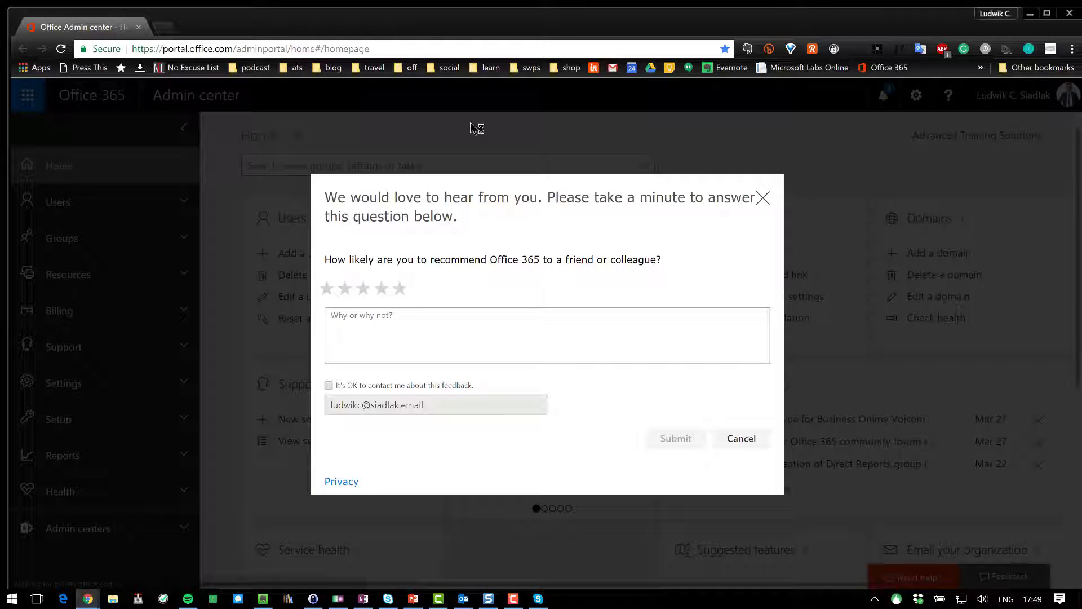
pyautogui.click(763, 197)
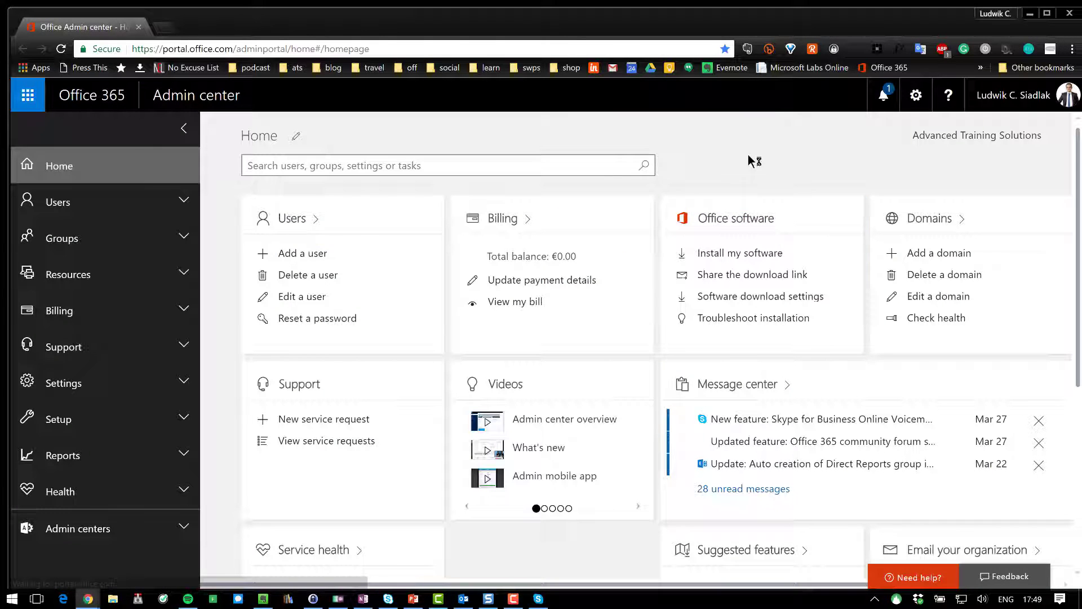
pyautogui.click(149, 382)
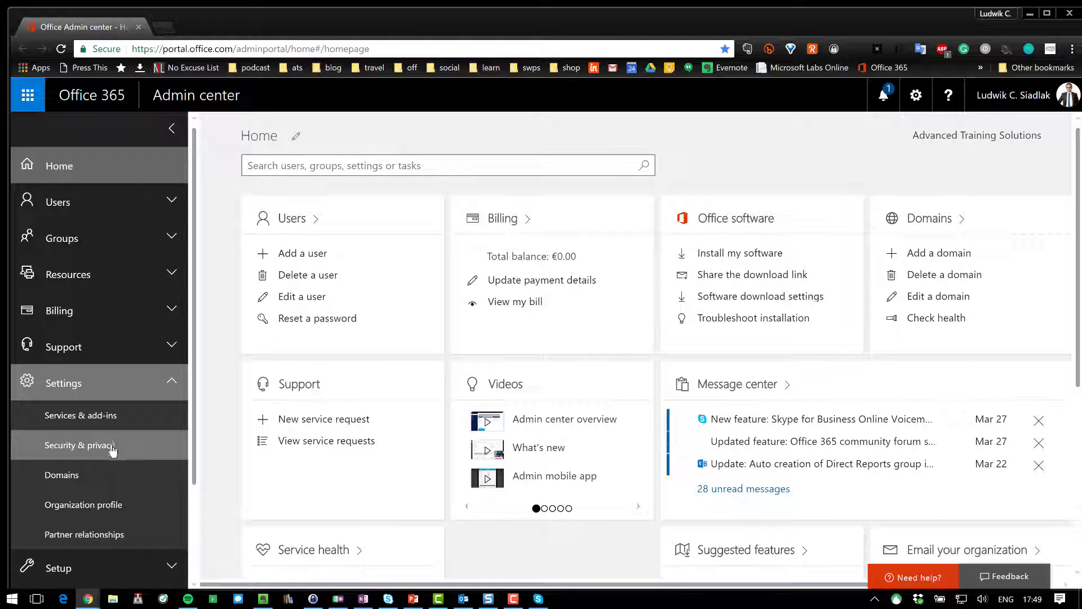
pyautogui.click(110, 417)
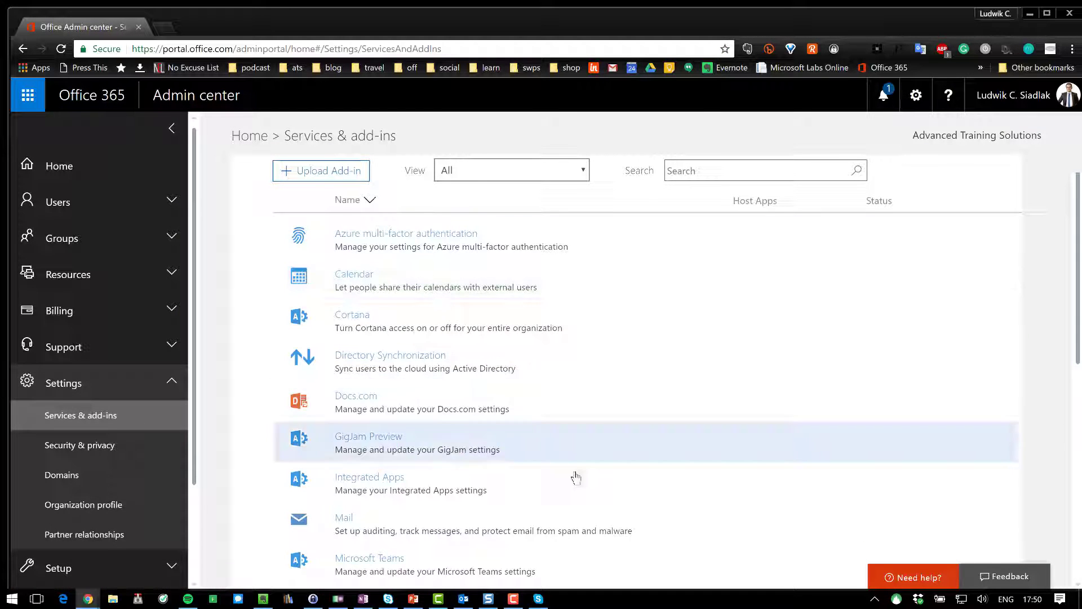
pyautogui.scroll(-7, 581, 479)
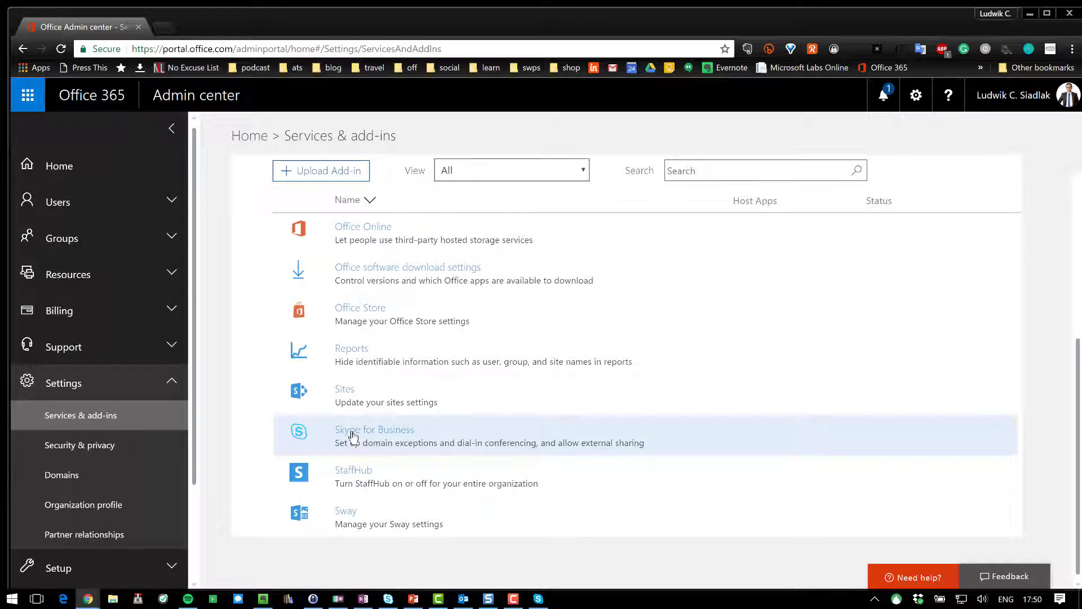
# Switch on Skype for Business communication with Skype users and save the settings.
pyautogui.click(352, 435)
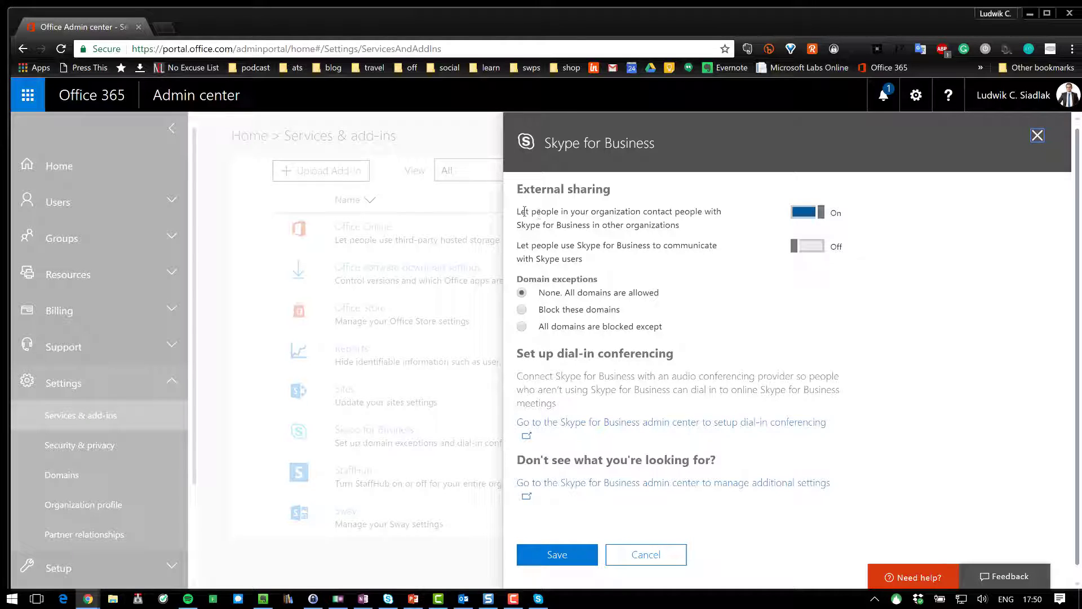
pyautogui.moveTo(518, 211); pyautogui.dragTo(561, 211)
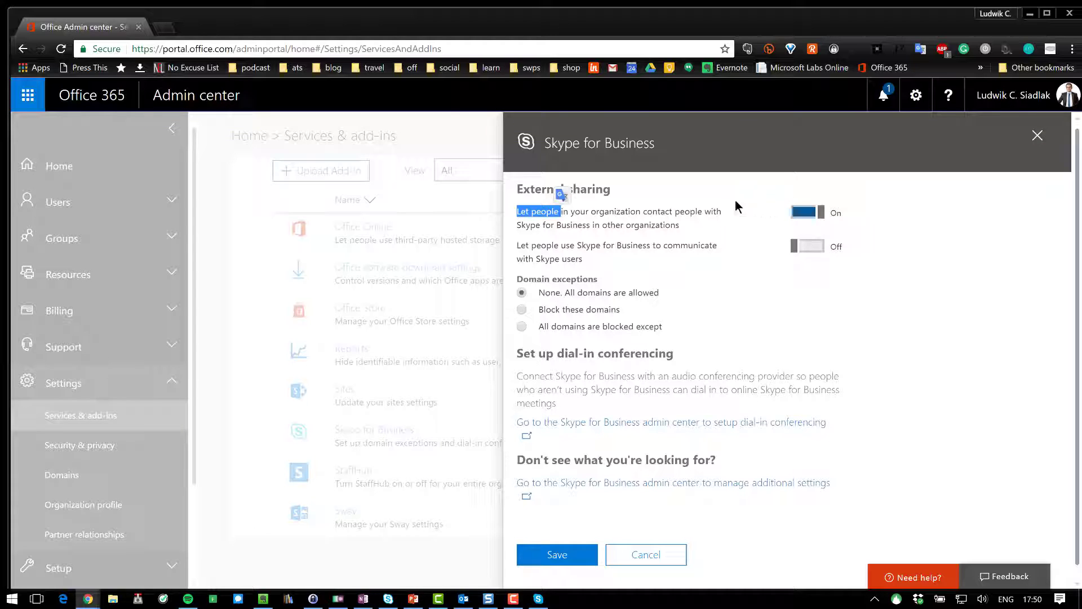
pyautogui.click(602, 216)
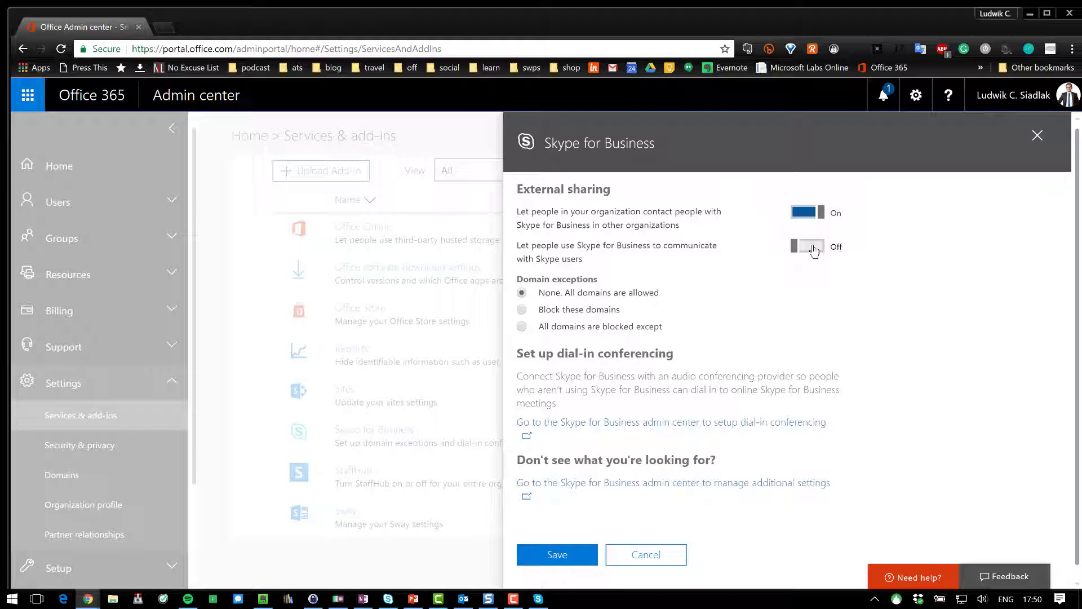
pyautogui.click(814, 251)
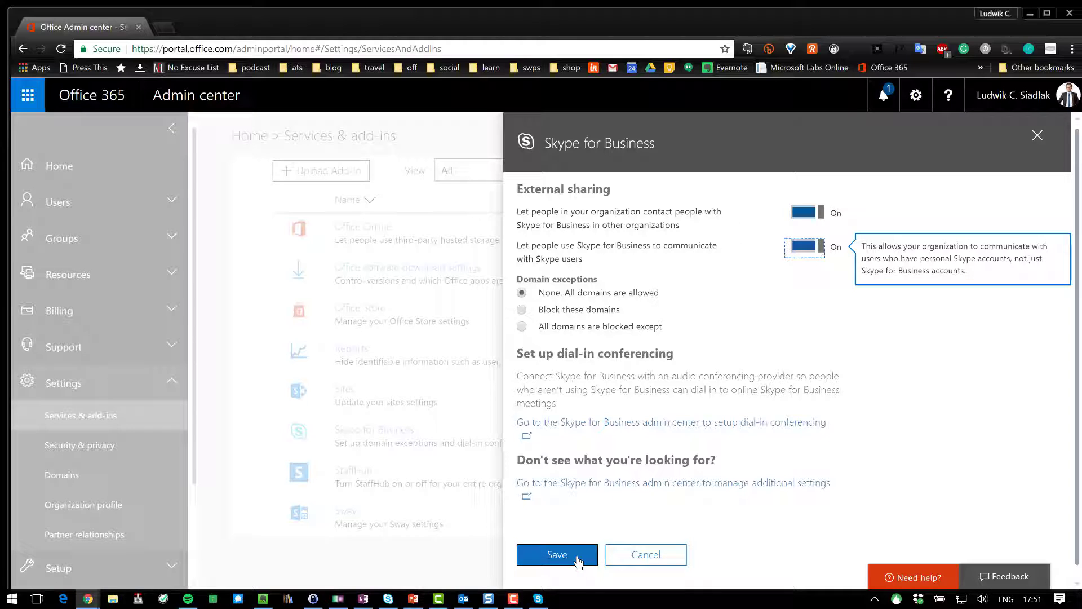
pyautogui.click(578, 560)
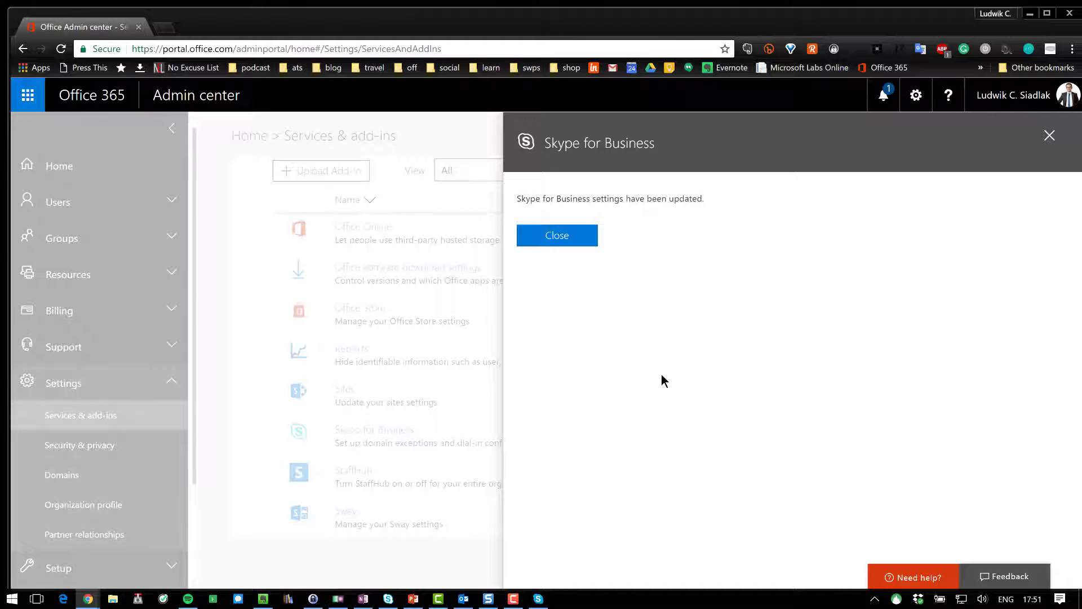
pyautogui.click(558, 236)
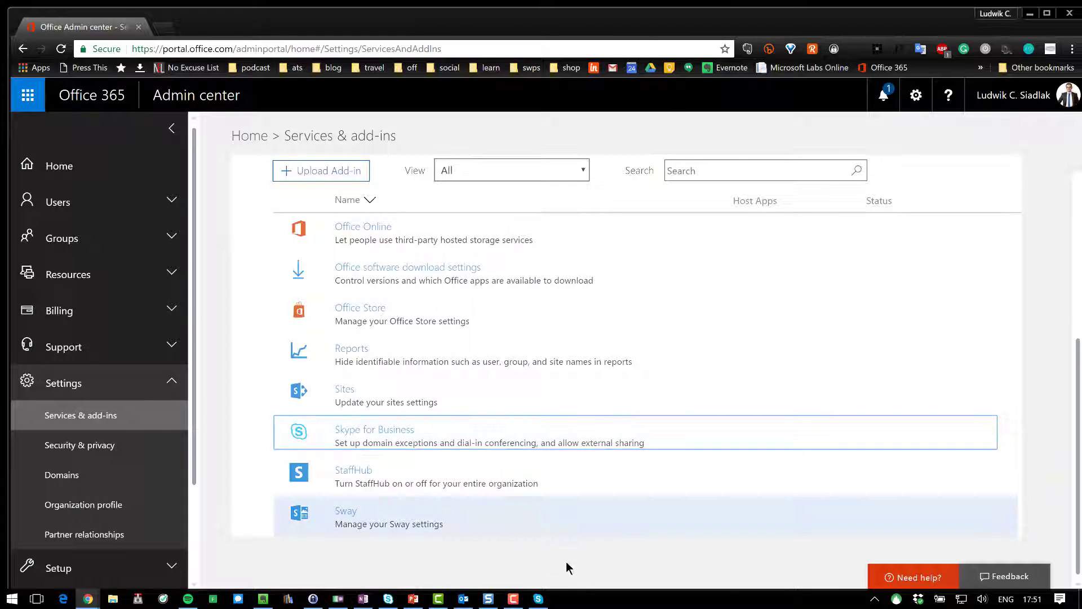
# Exit Skype for Business via gear > File > Exit and relaunch it from the Start menu.
pyautogui.click(388, 599)
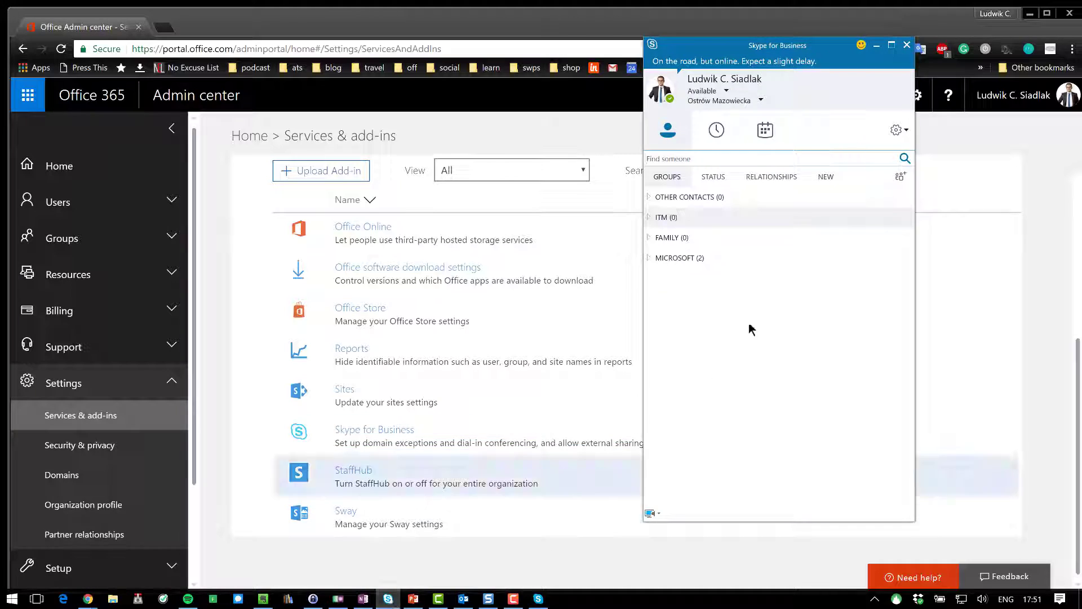
pyautogui.press('super+Home')
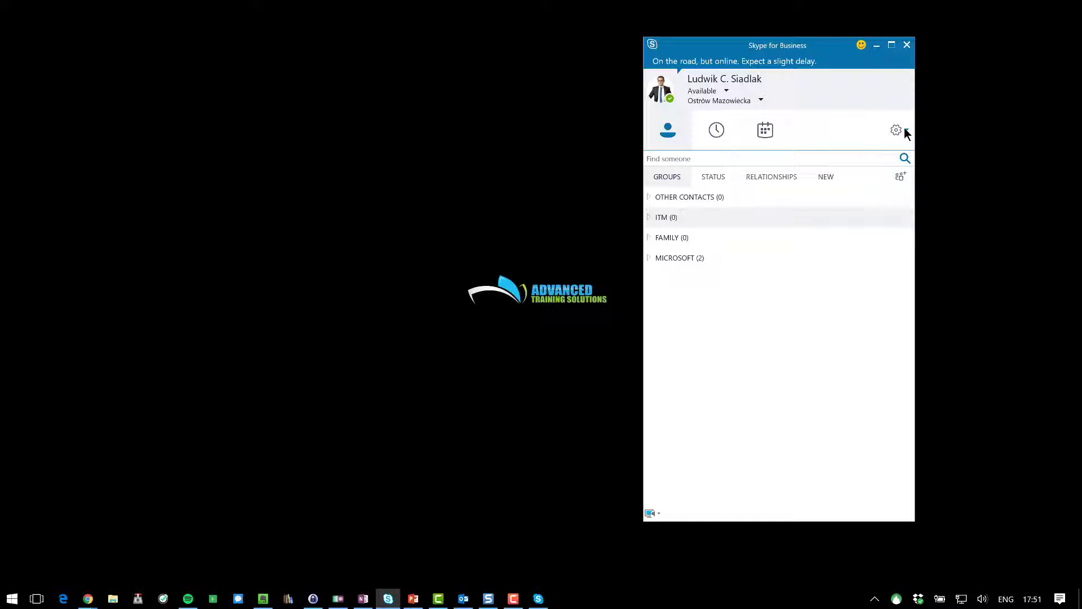
pyautogui.click(906, 131)
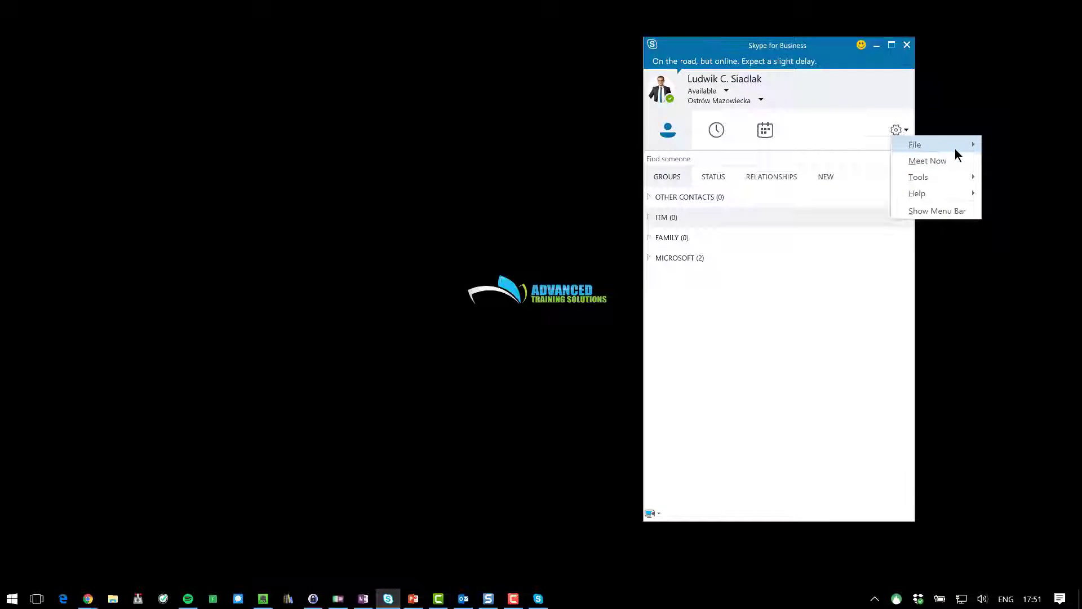
pyautogui.moveTo(957, 152)
pyautogui.click(834, 241)
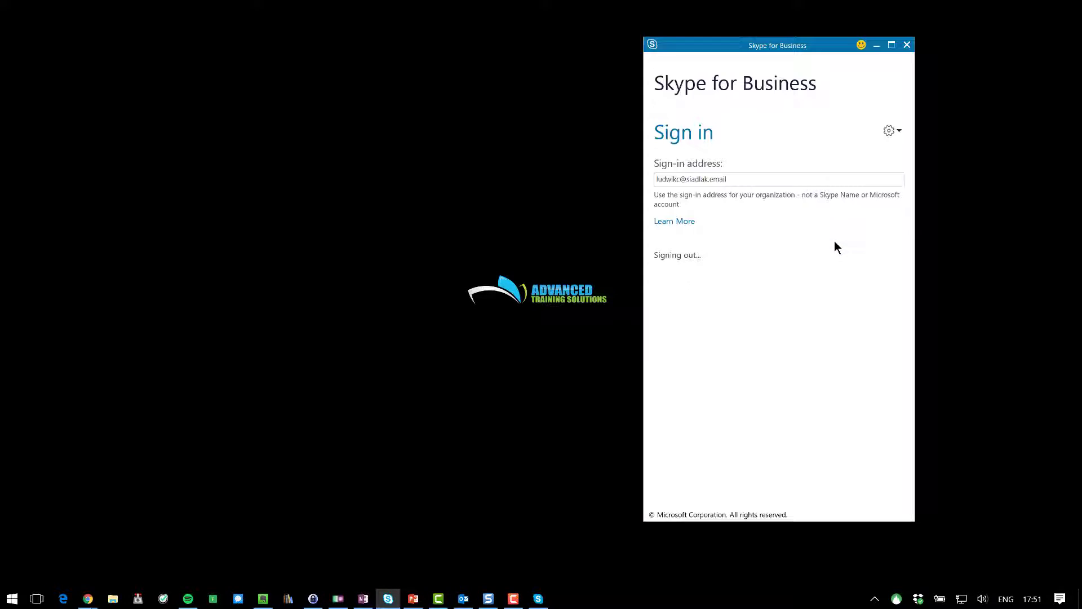
pyautogui.click(11, 601)
pyautogui.click(300, 433)
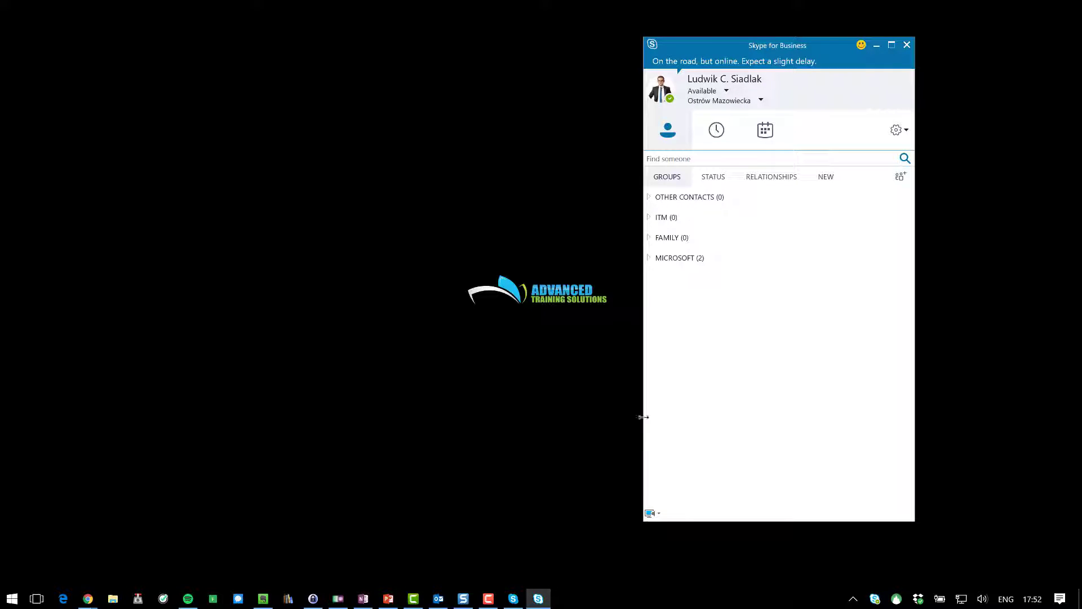
# From the Groups view, search contacts for the consumer Skype user's address; no matches appear.
pyautogui.click(831, 177)
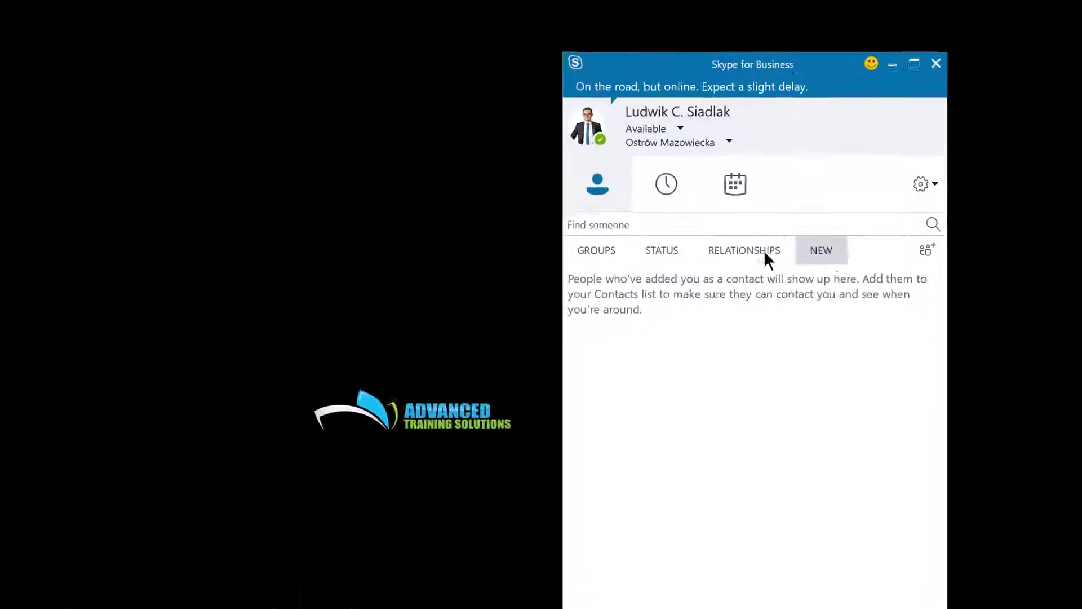
pyautogui.click(667, 177)
pyautogui.click(671, 161)
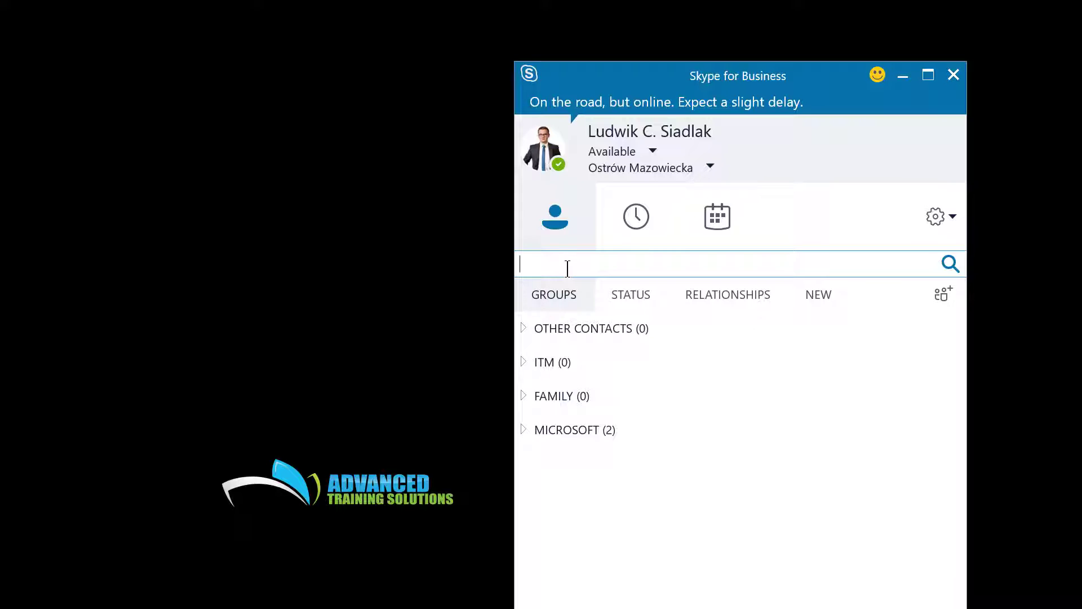
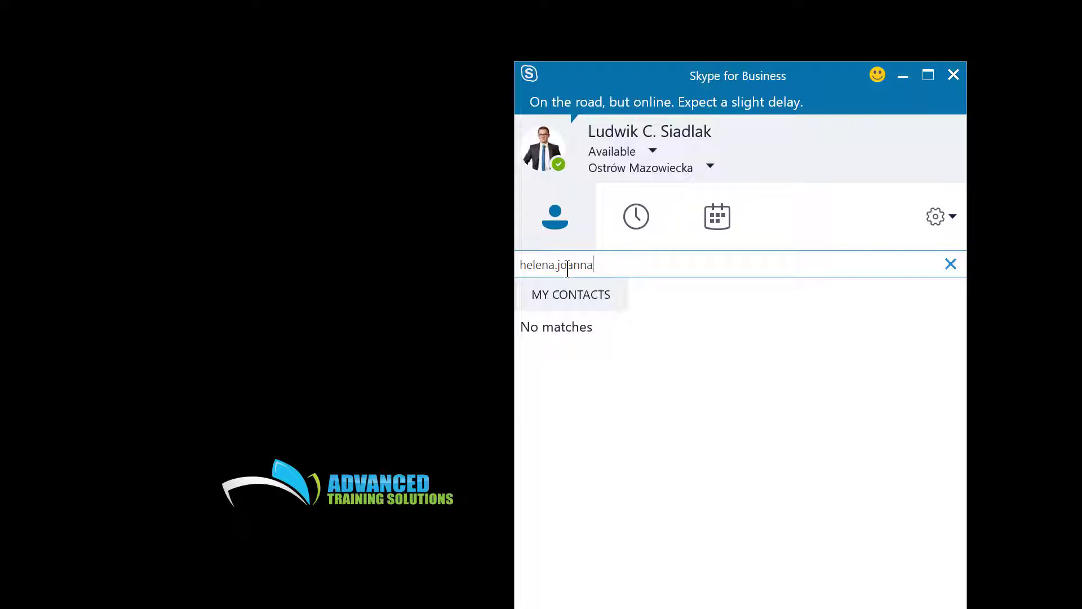